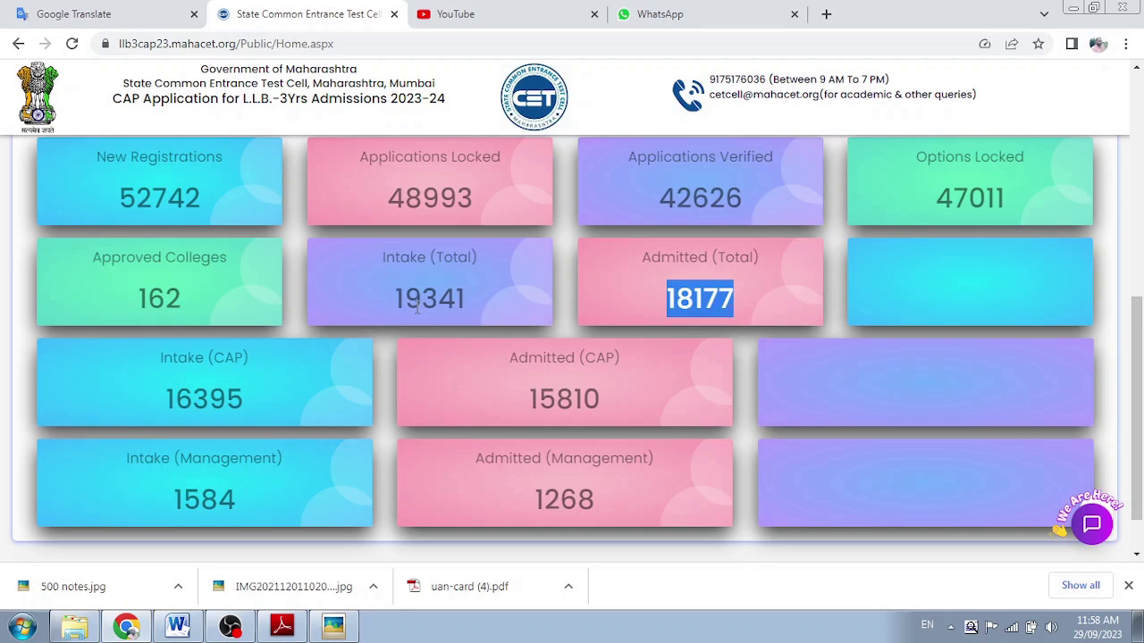
Step: Examine the dashboard's total, CAP and management figures for intake and admitted candidates
left_click_drag(396, 299, 422, 300)
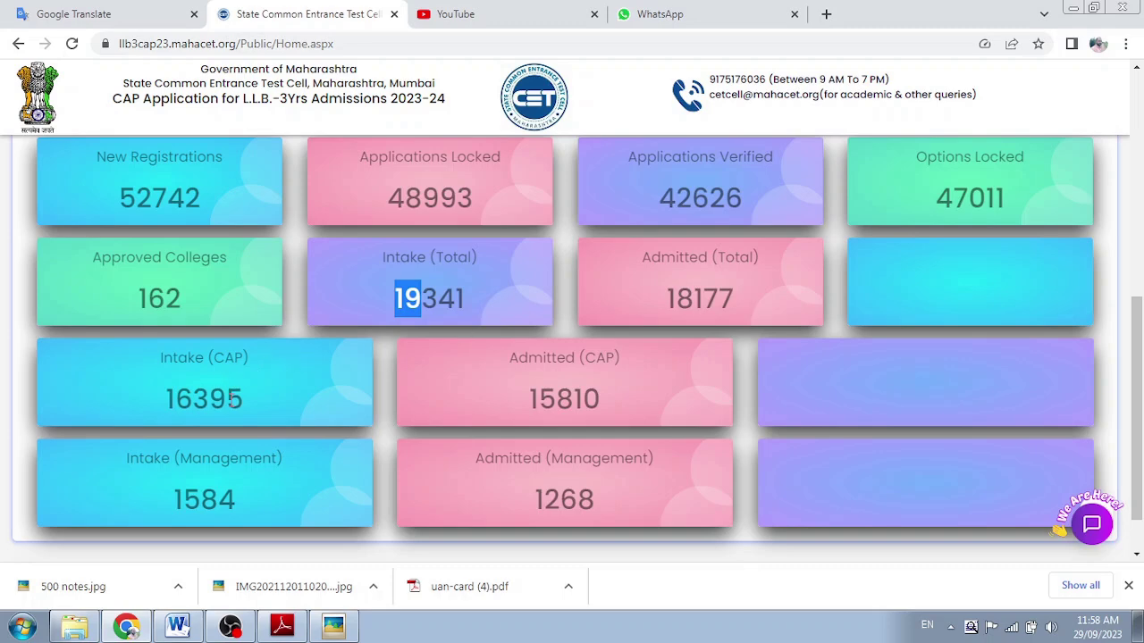
left_click_drag(167, 402, 243, 420)
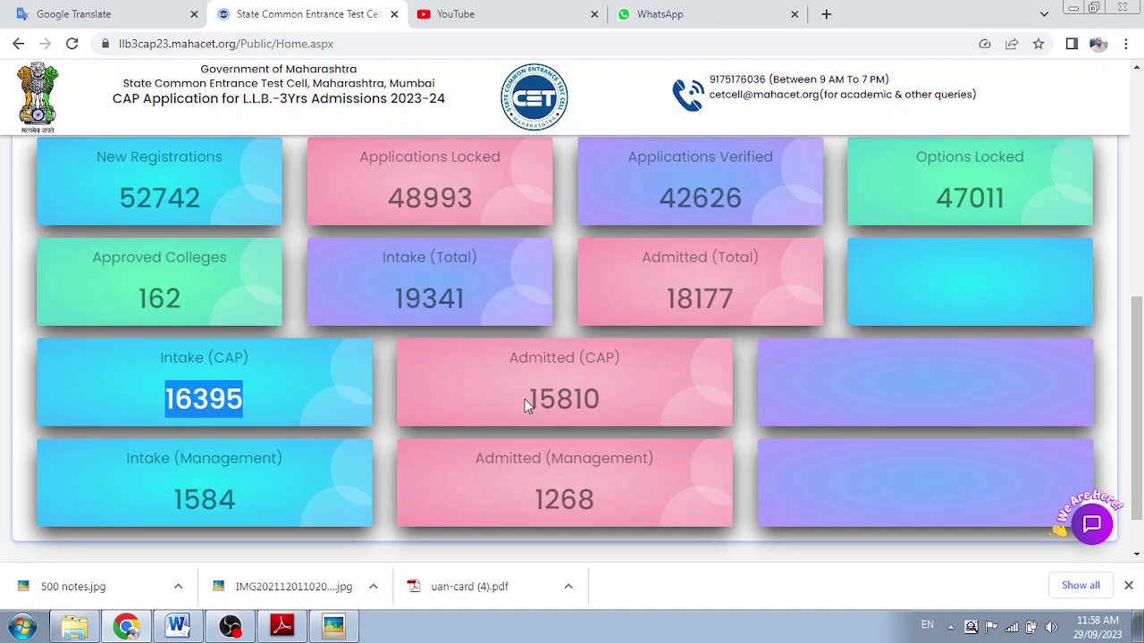
left_click_drag(527, 404, 596, 422)
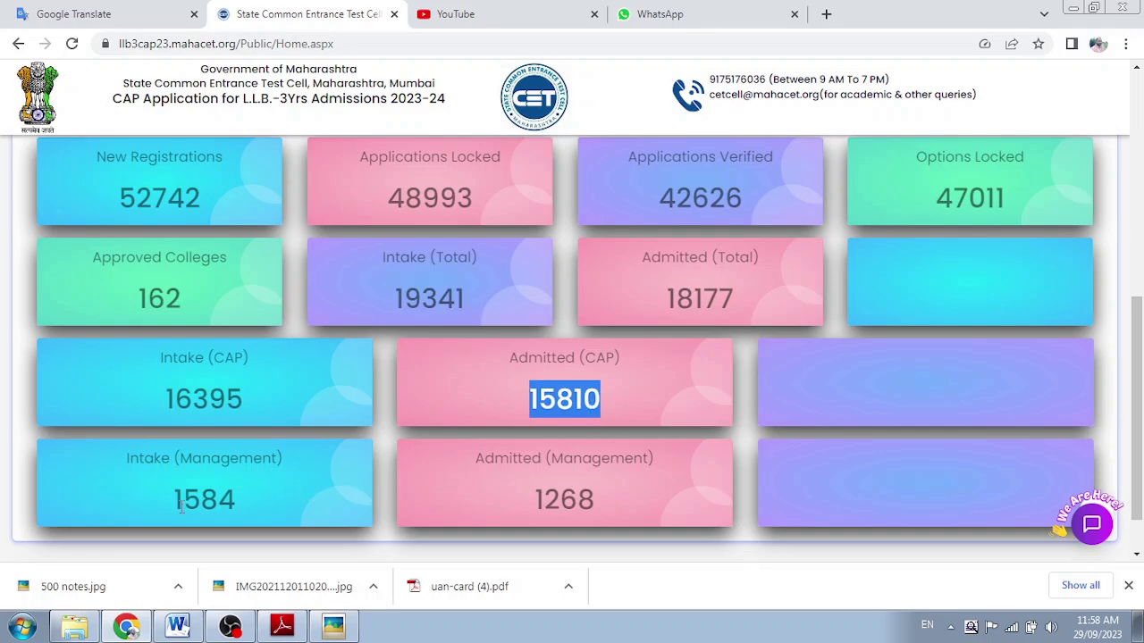
left_click_drag(178, 503, 235, 516)
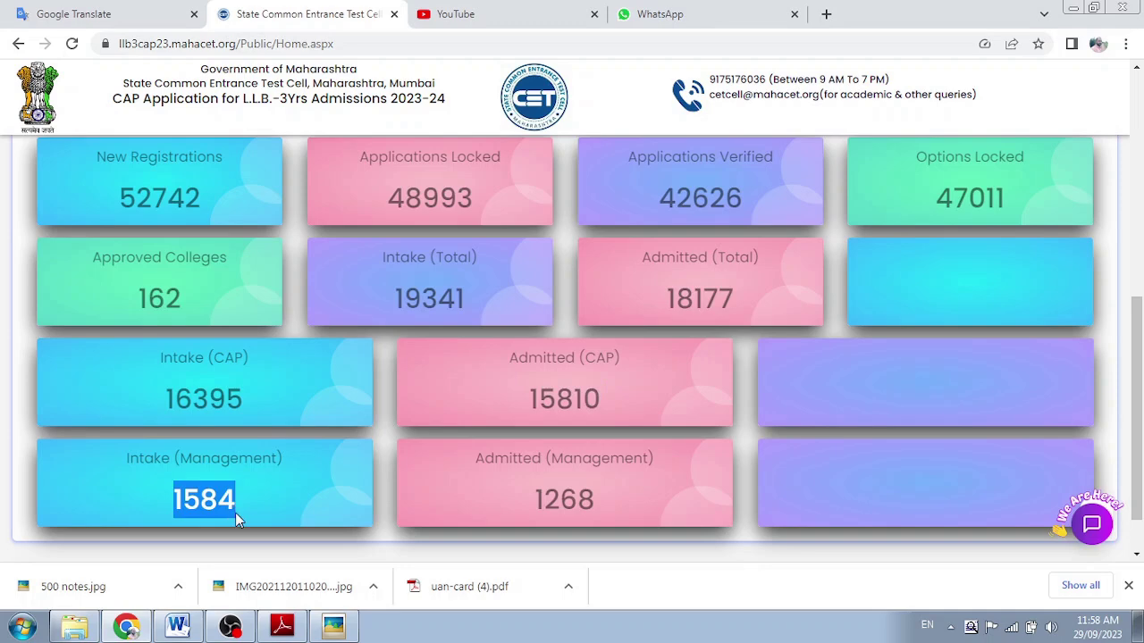
left_click_drag(534, 501, 603, 516)
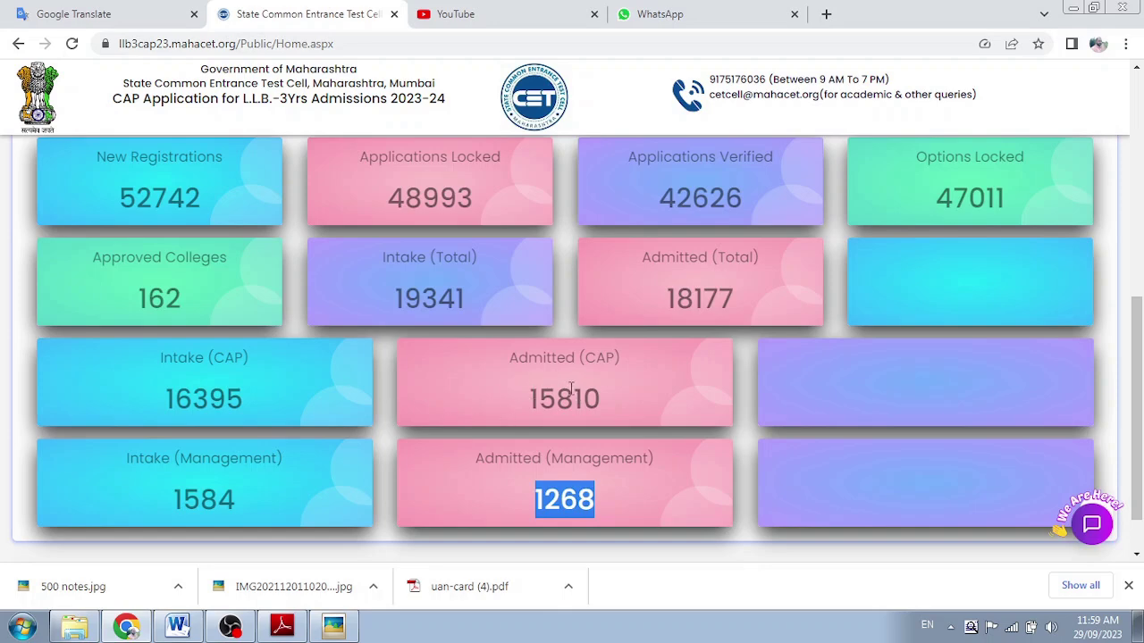
Step: Highlight the CET Cell's contact e-mail and helpline phone number in the page header
scroll(577, 393, "up", 3)
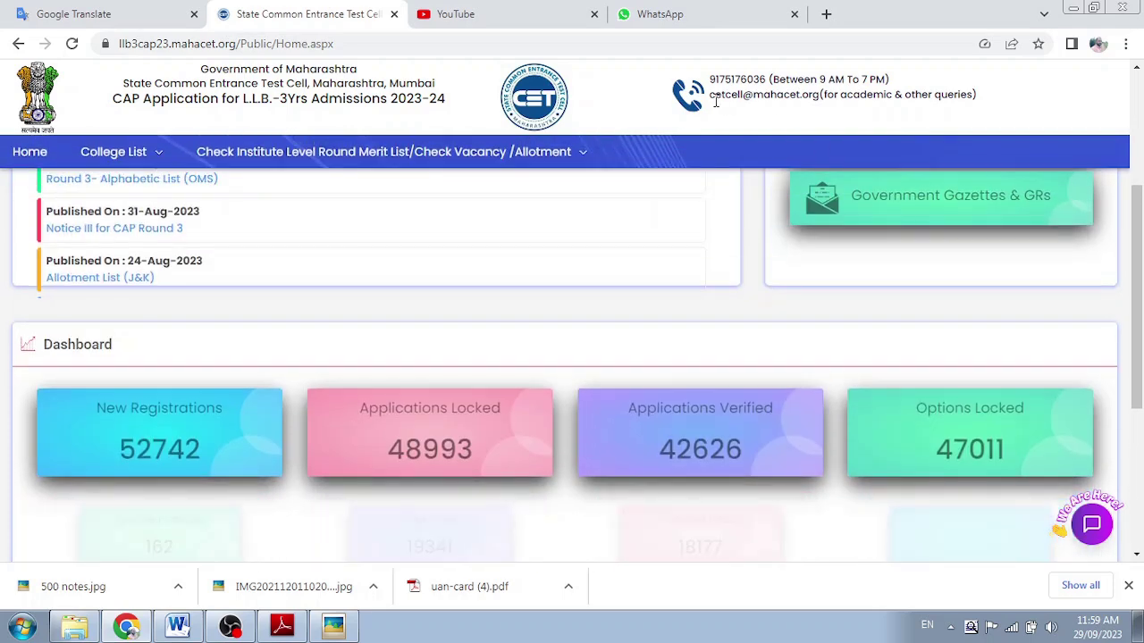
left_click_drag(711, 96, 819, 98)
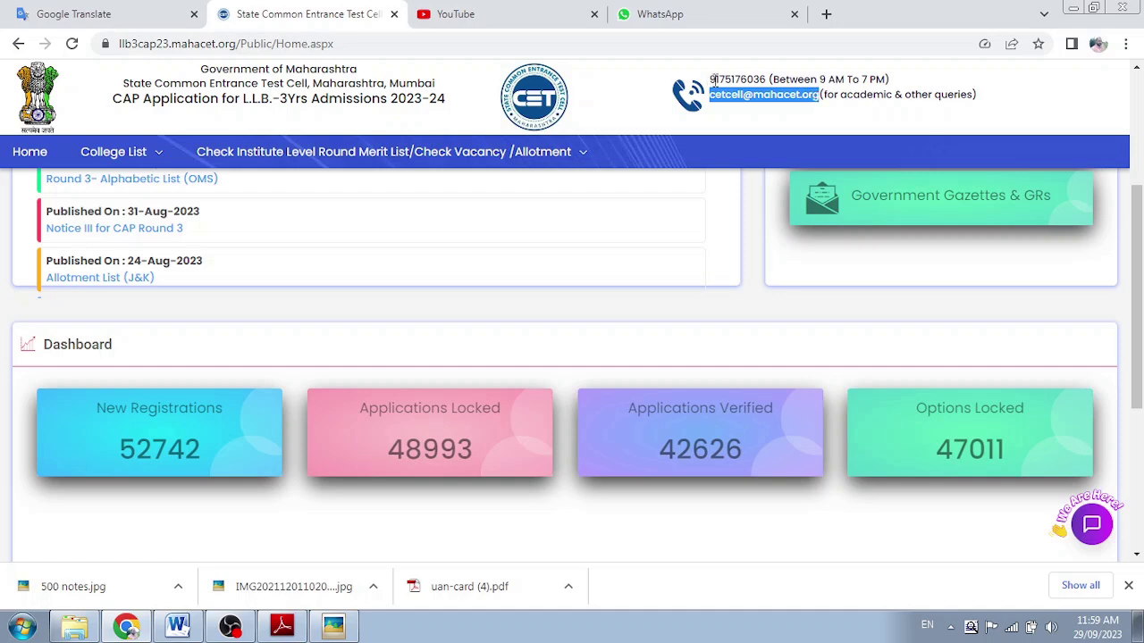
left_click_drag(709, 79, 765, 87)
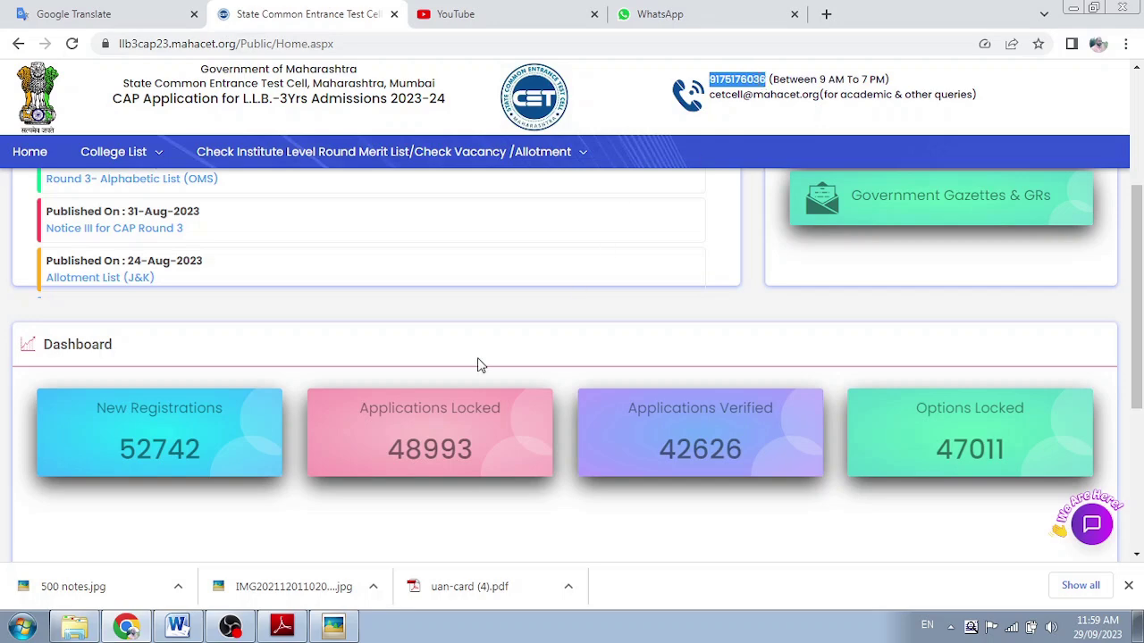
Step: Check the cut-off date of admission in the Notice No. 5 ACAP Round IV PDF in Adobe Reader, and close it
left_click(282, 626)
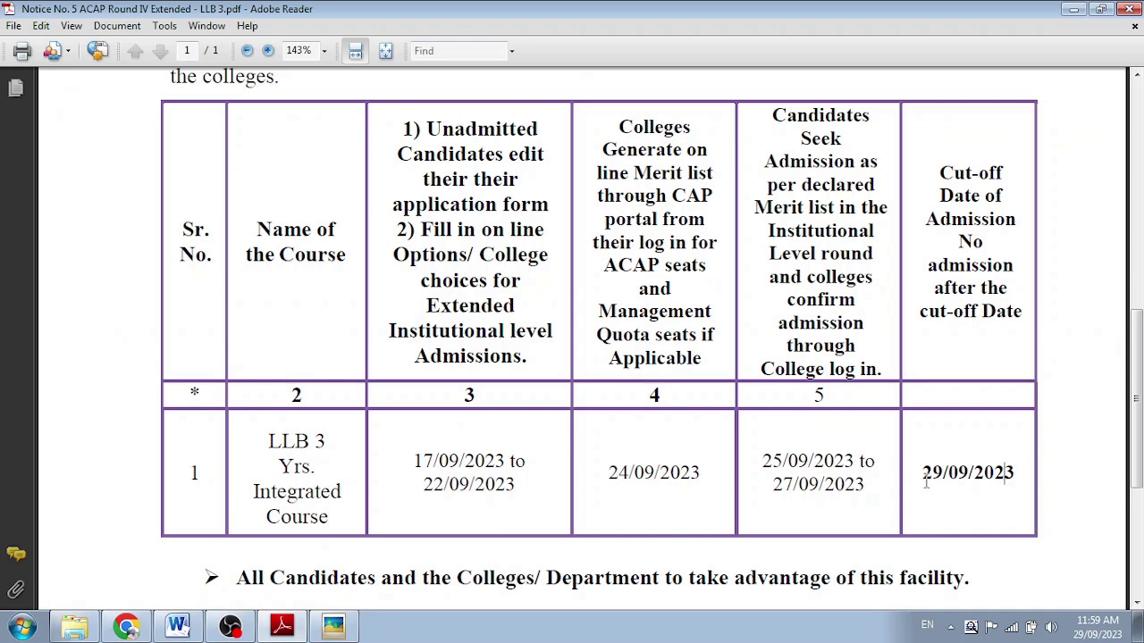
left_click_drag(921, 472, 1017, 474)
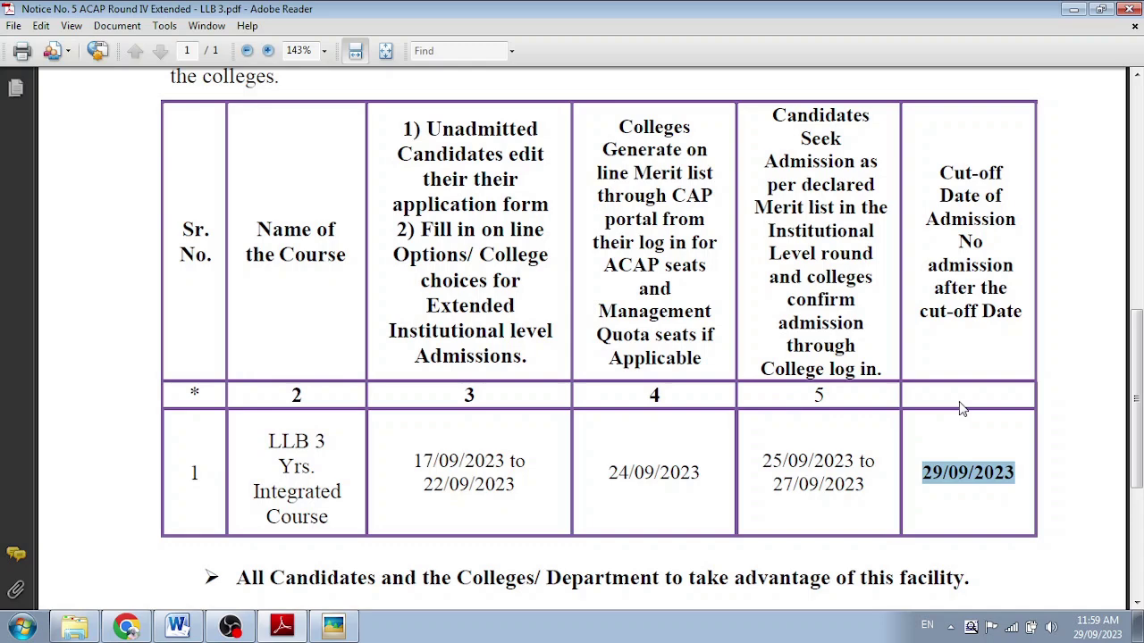
left_click(1128, 11)
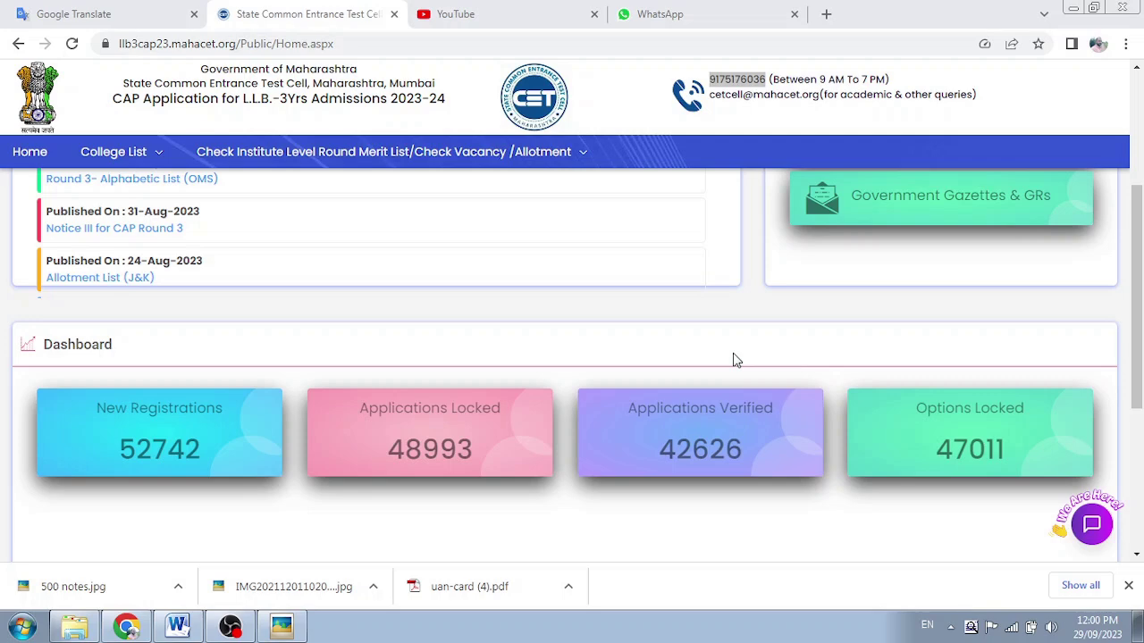
Step: Highlight the CET Cell's e-mail address in the page header and enlarge the page to read it
left_click(498, 301)
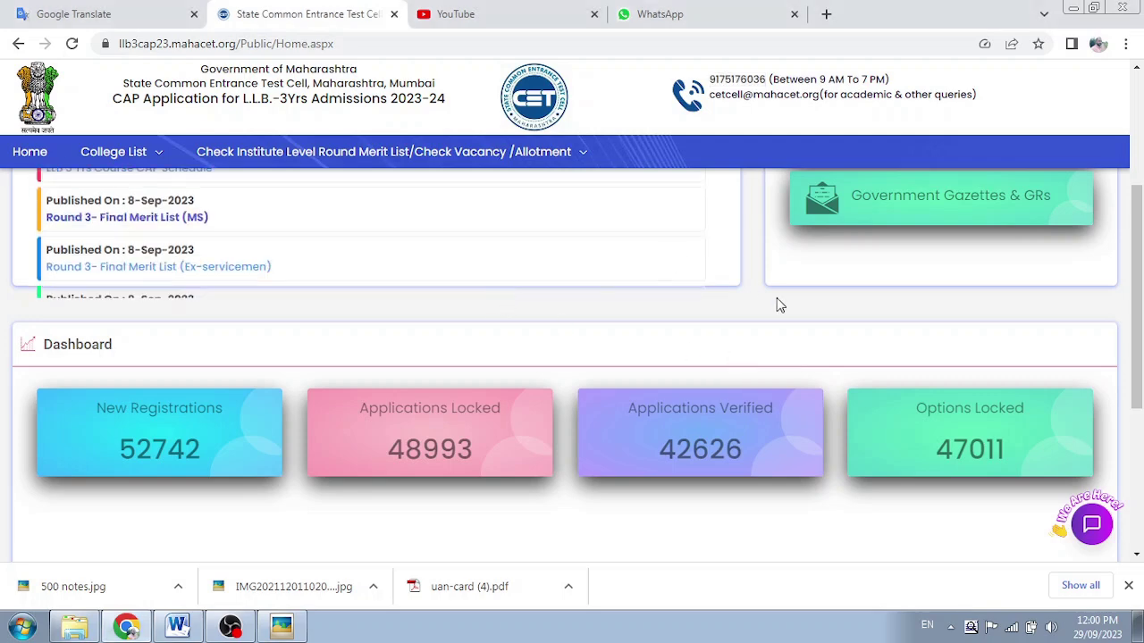
scroll(863, 355, "up", 3)
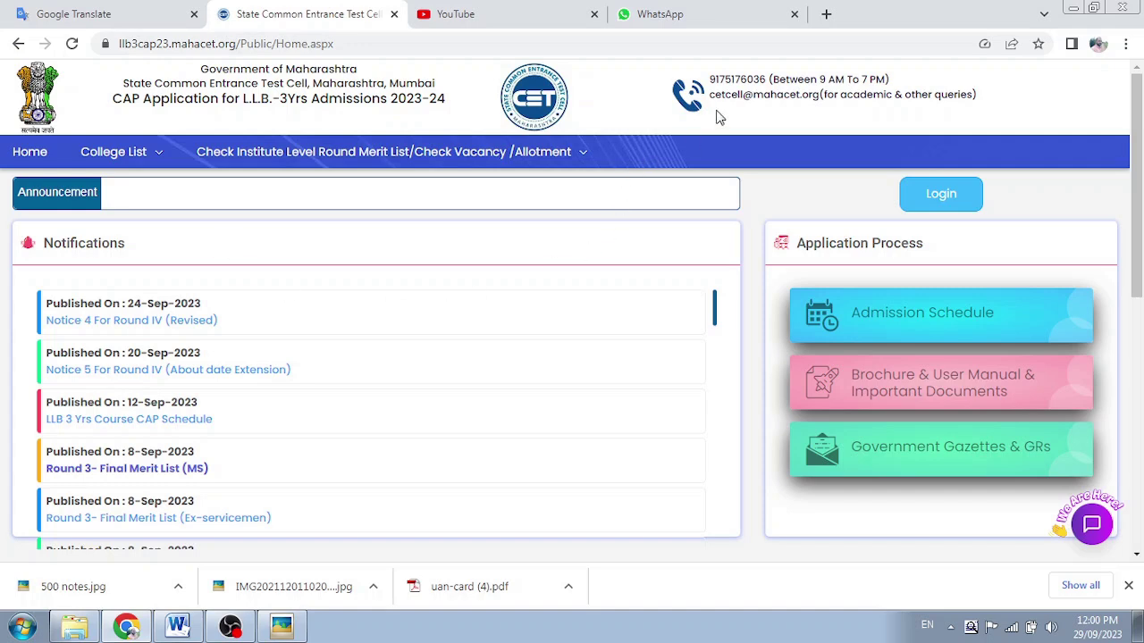
left_click_drag(711, 101, 821, 101)
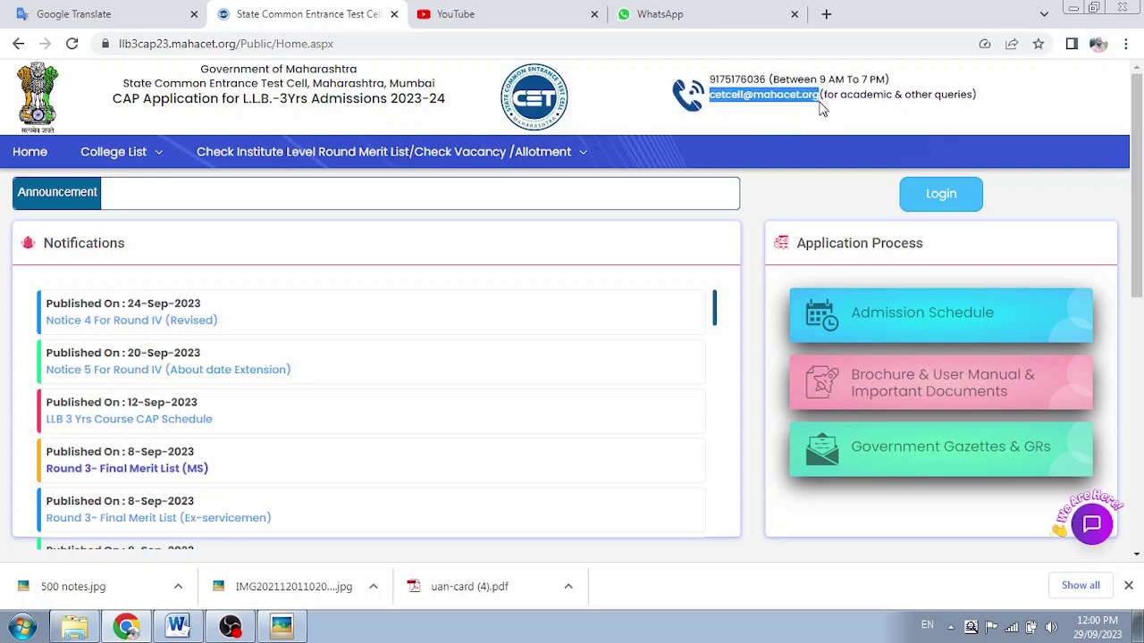
key("ctrl+plus")
key("ctrl+plus")
key("ctrl+plus")
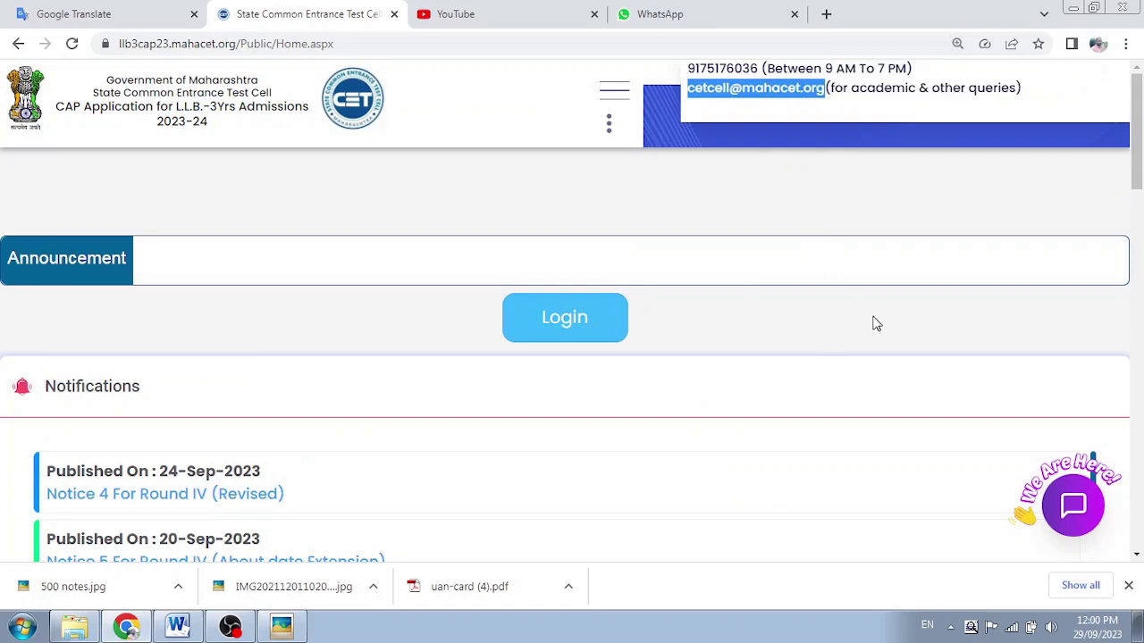
key("ctrl+minus")
key("ctrl+minus")
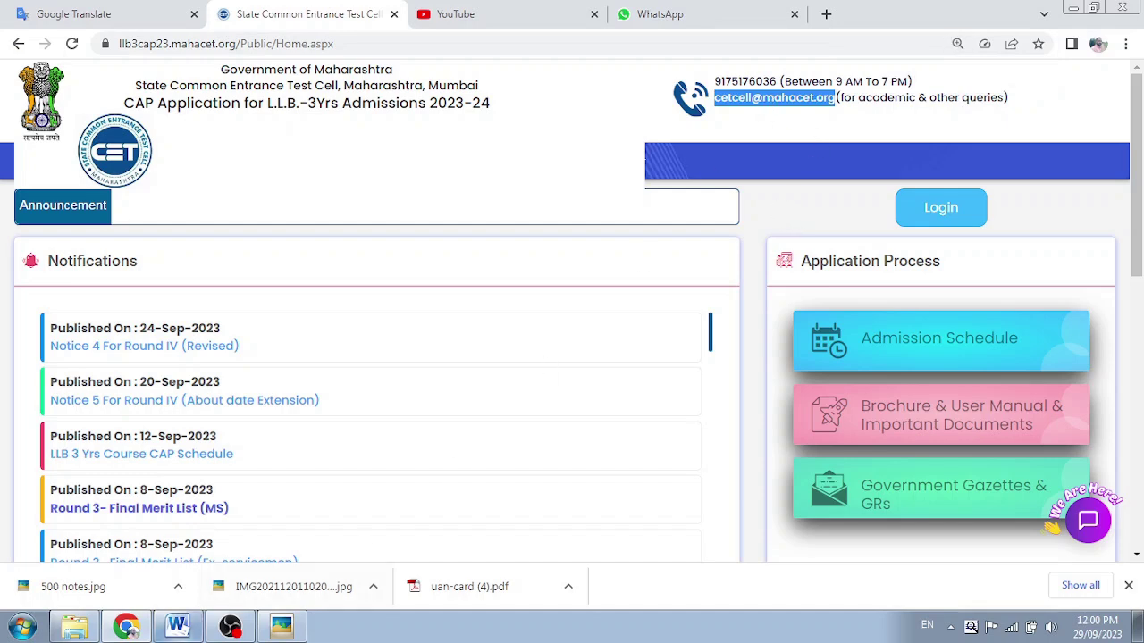
Step: Review the Cet Cell mail request letter and its blank for the student's name in Word, and close the document with its changes saved
left_click(177, 626)
left_click(483, 408)
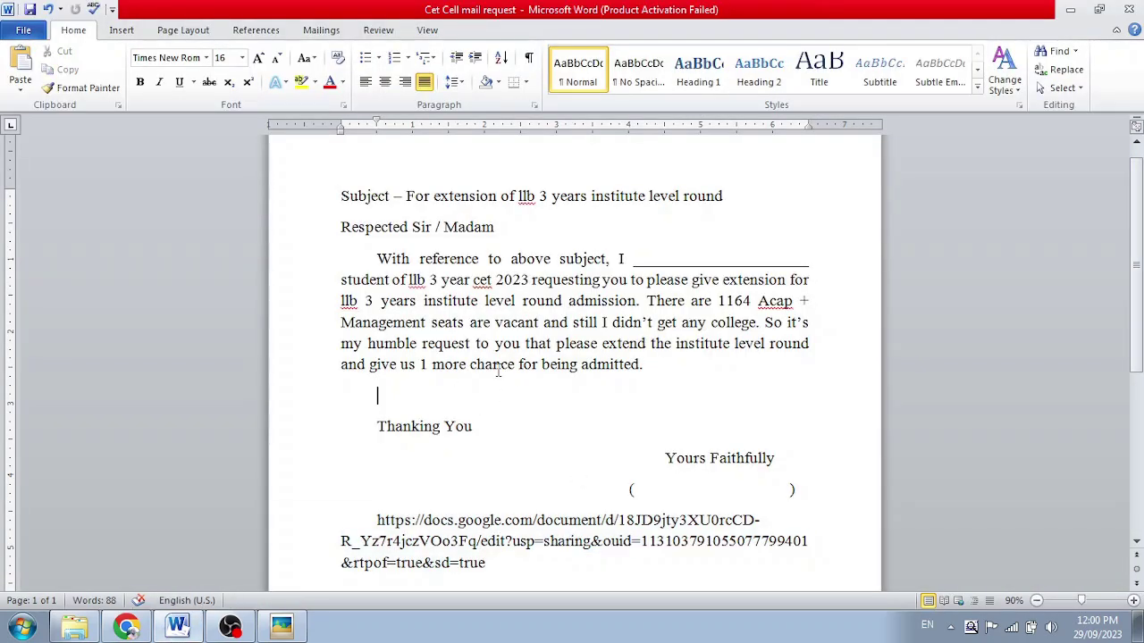
scroll(408, 268, "up", 1)
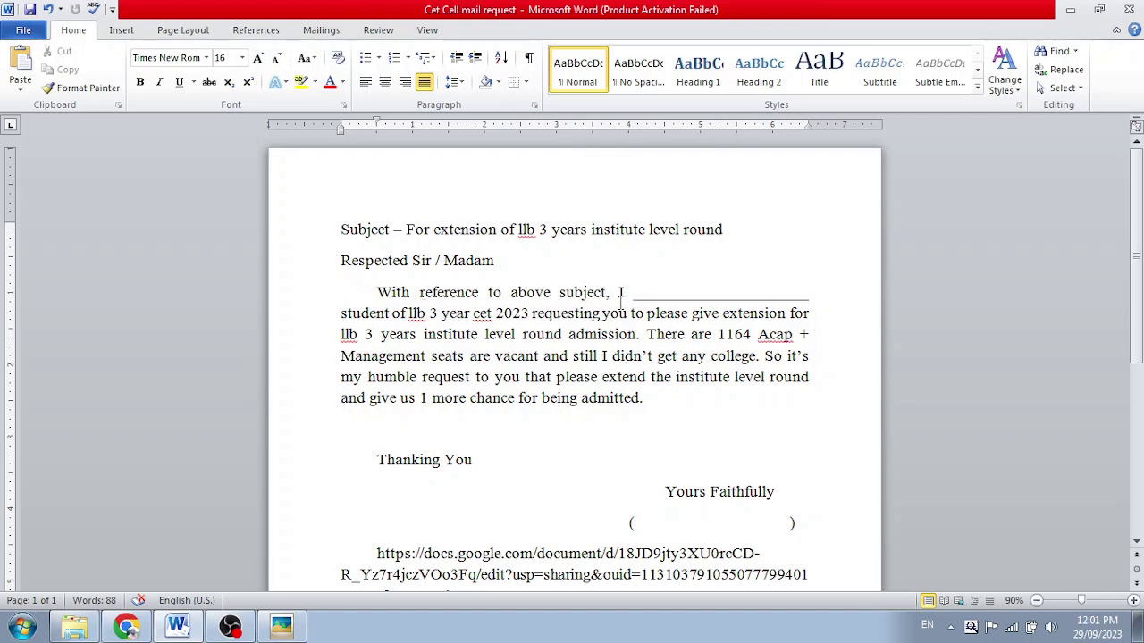
left_click_drag(632, 295, 809, 295)
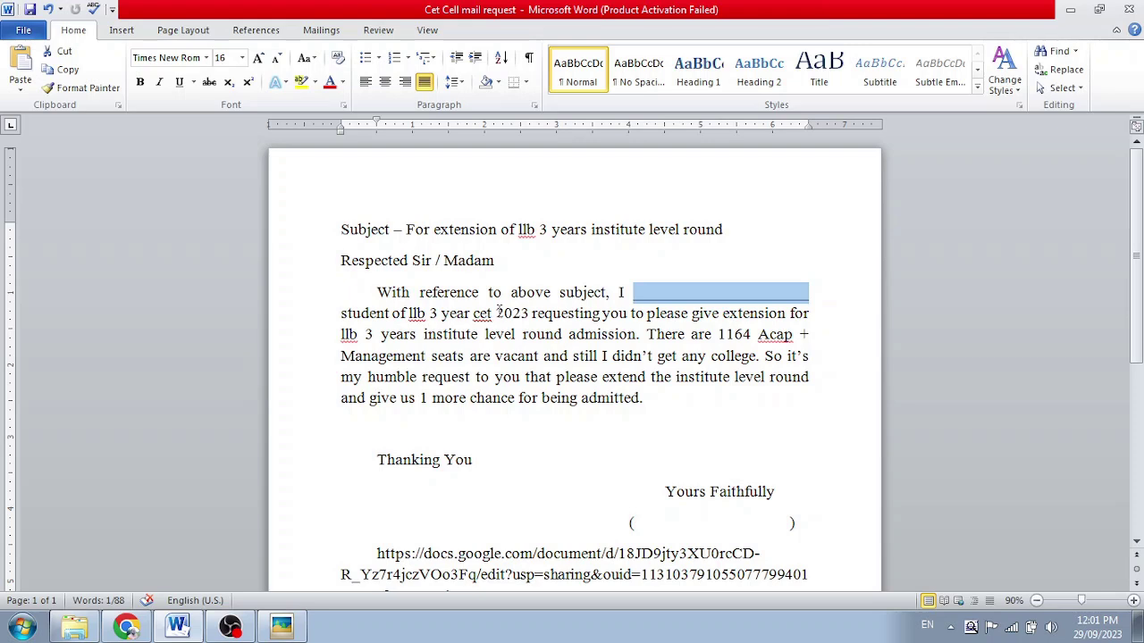
left_click(637, 295)
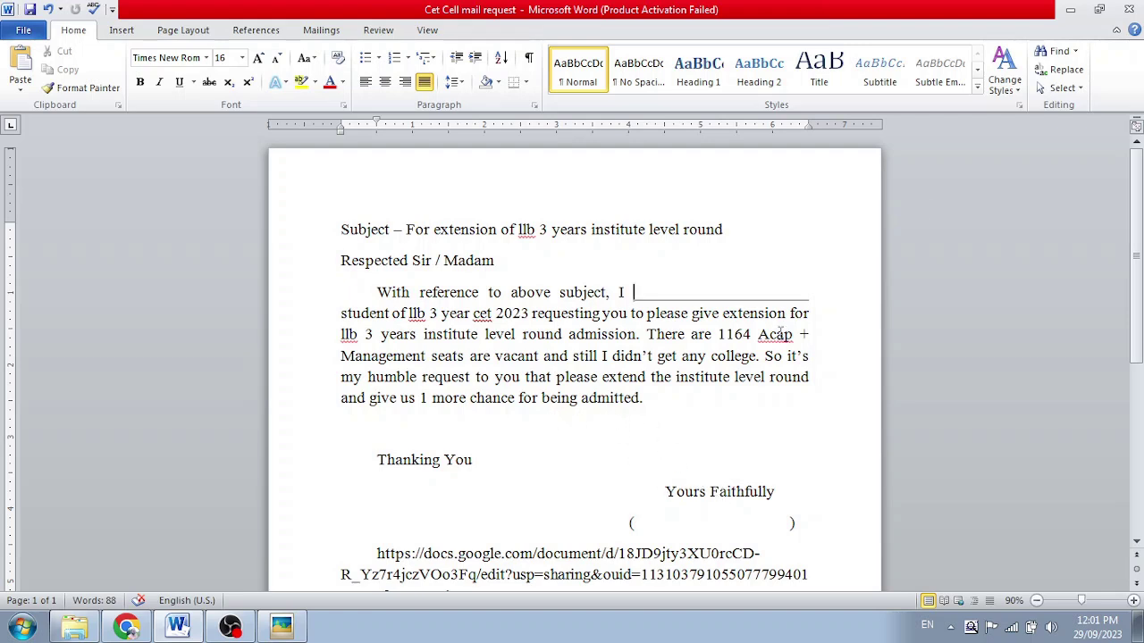
left_click(1129, 10)
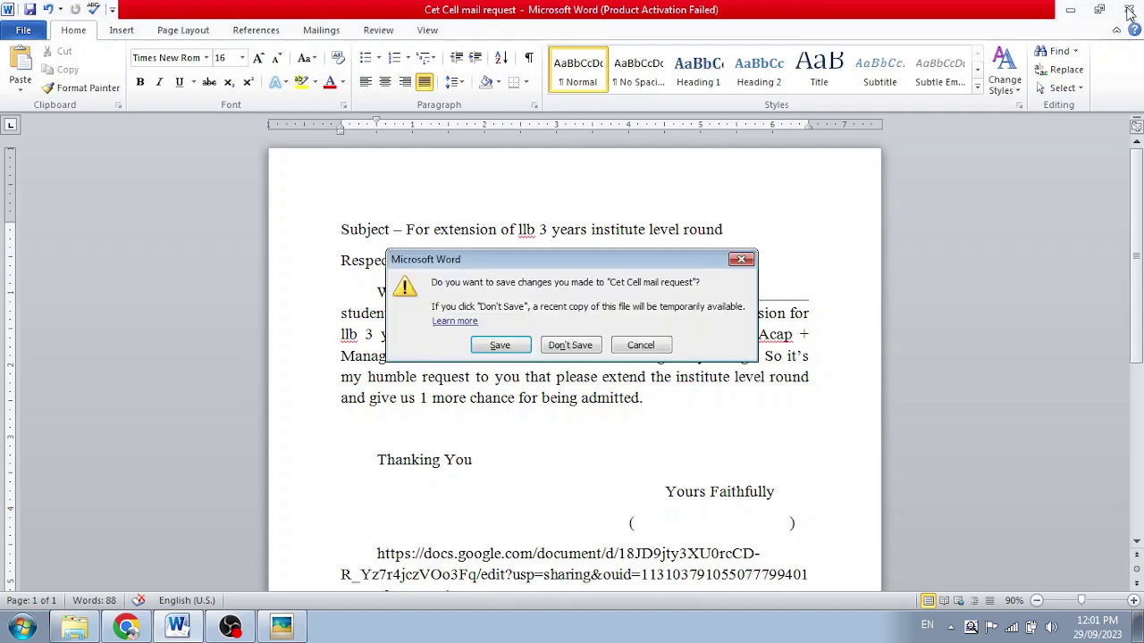
left_click(507, 351)
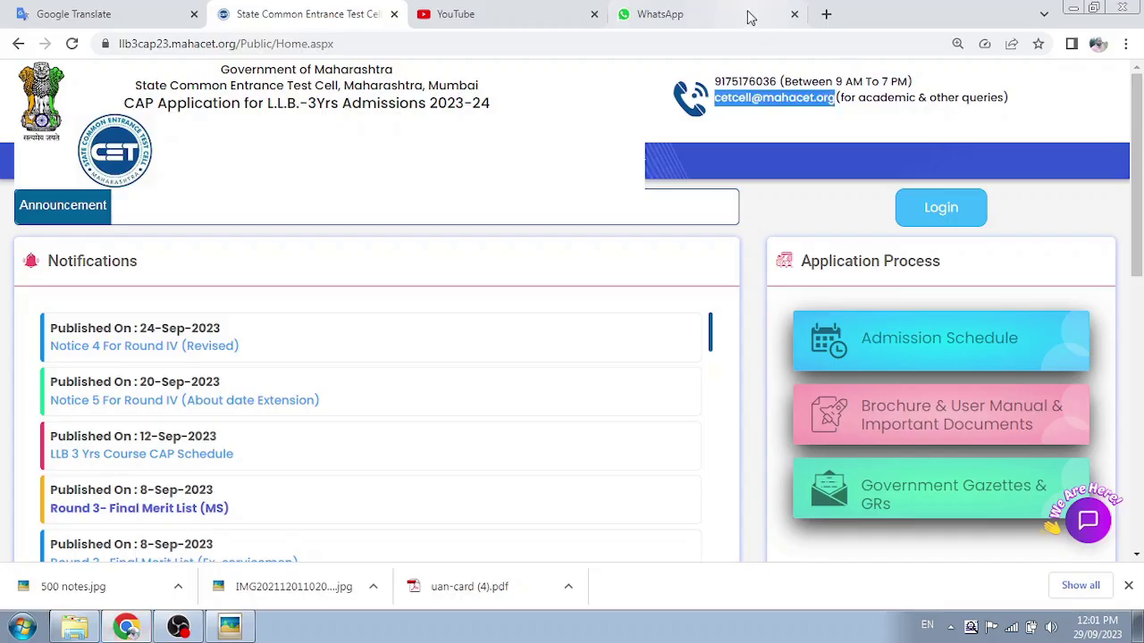
Step: Open Gmail in a new browser tab and start a new message addressed to the CET Cell's contact e-mail
left_click(825, 15)
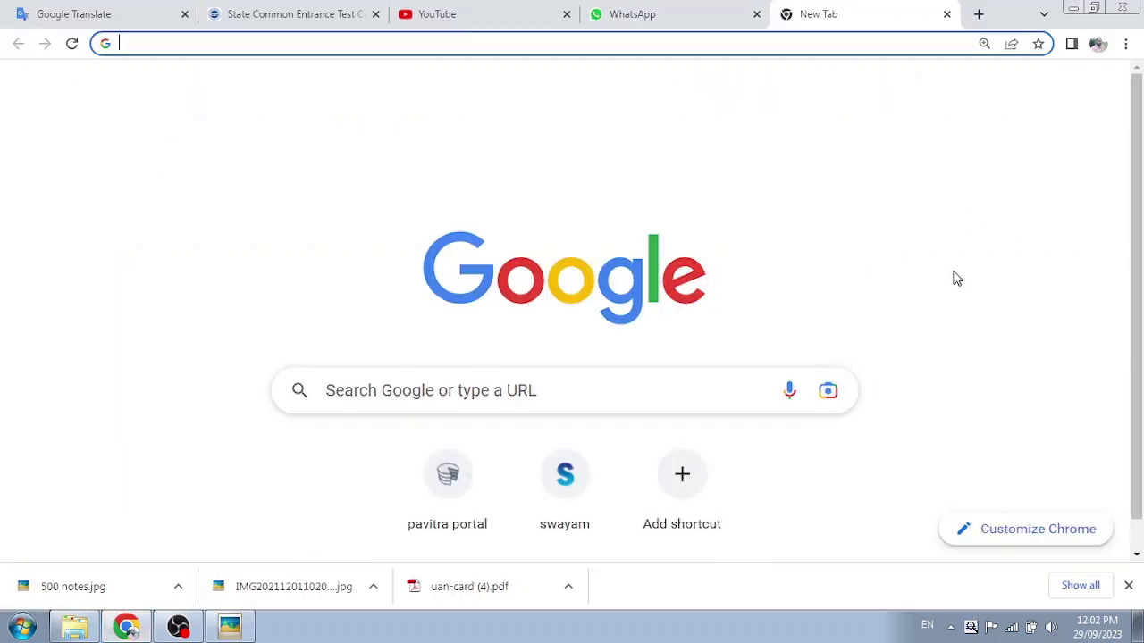
left_click(881, 94)
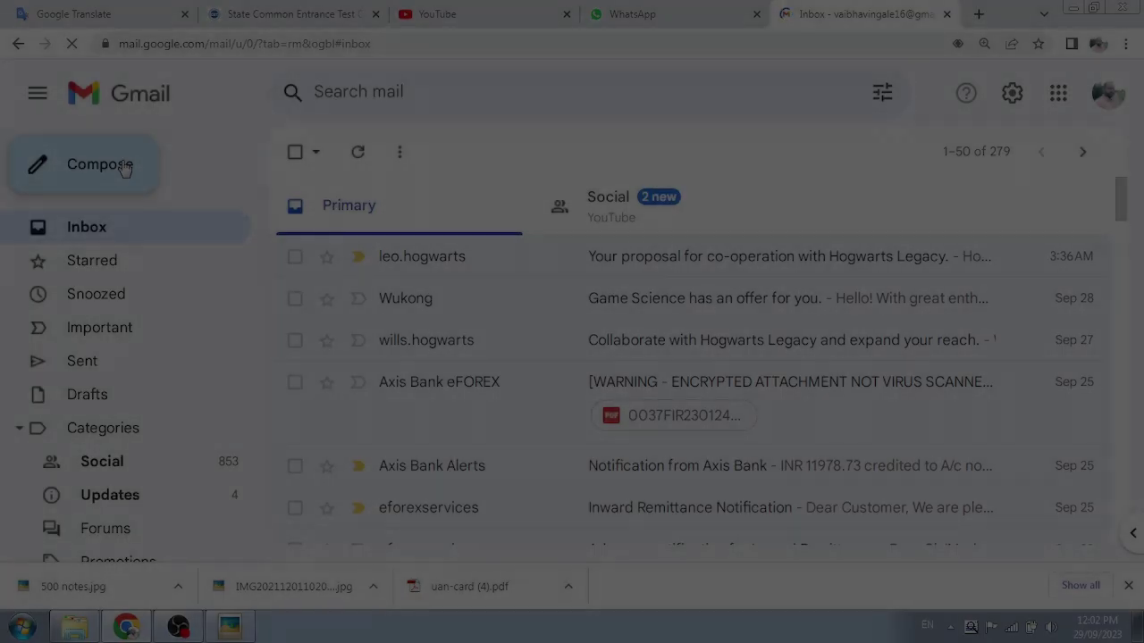
left_click(123, 168)
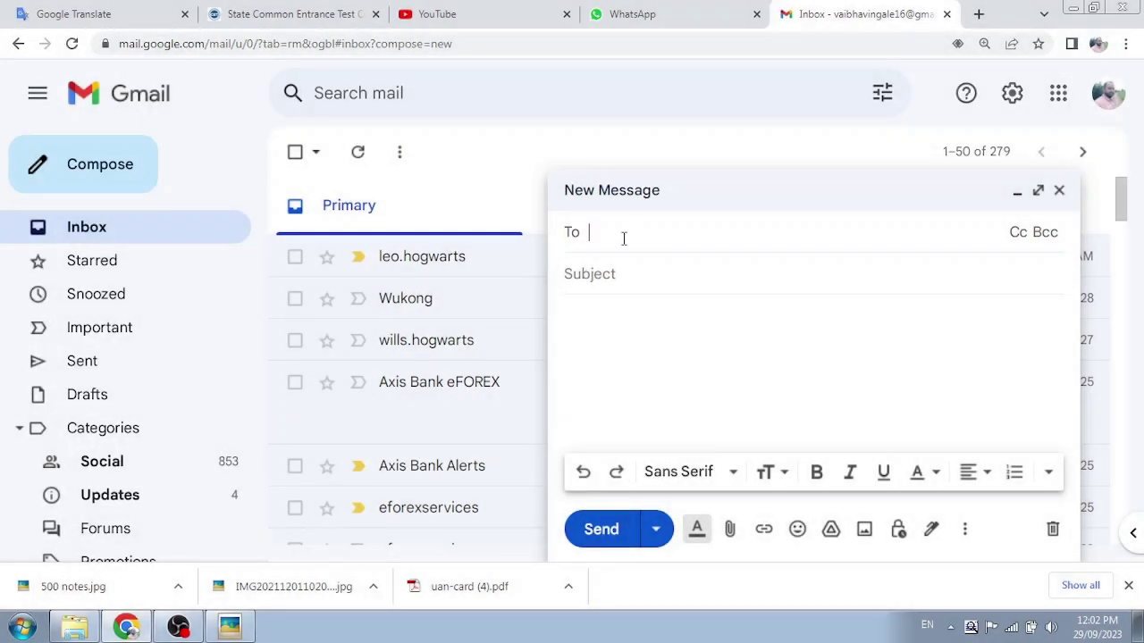
type("cet")
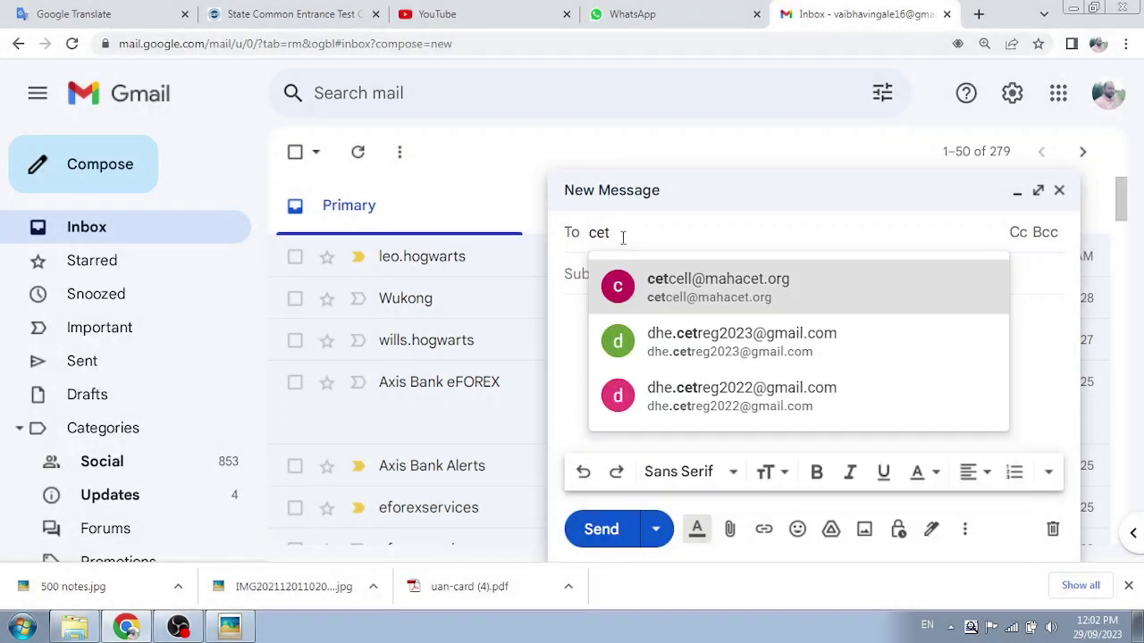
left_click(797, 297)
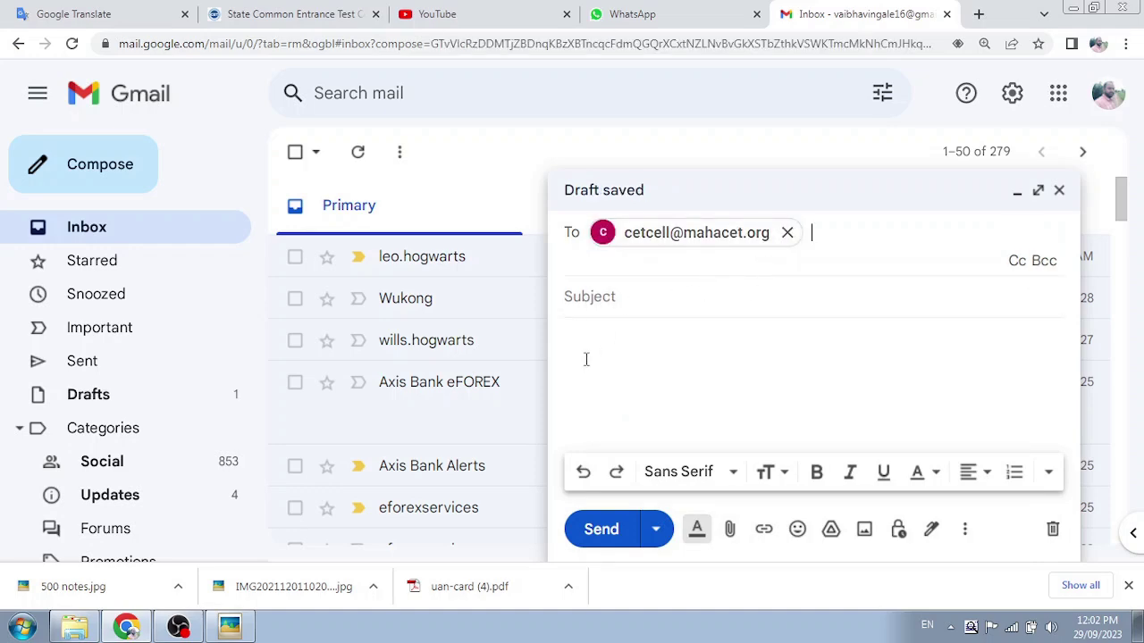
Step: Reopen the Cet Cell mail request document in Word and dismiss the Office activation wizard
left_click(1073, 8)
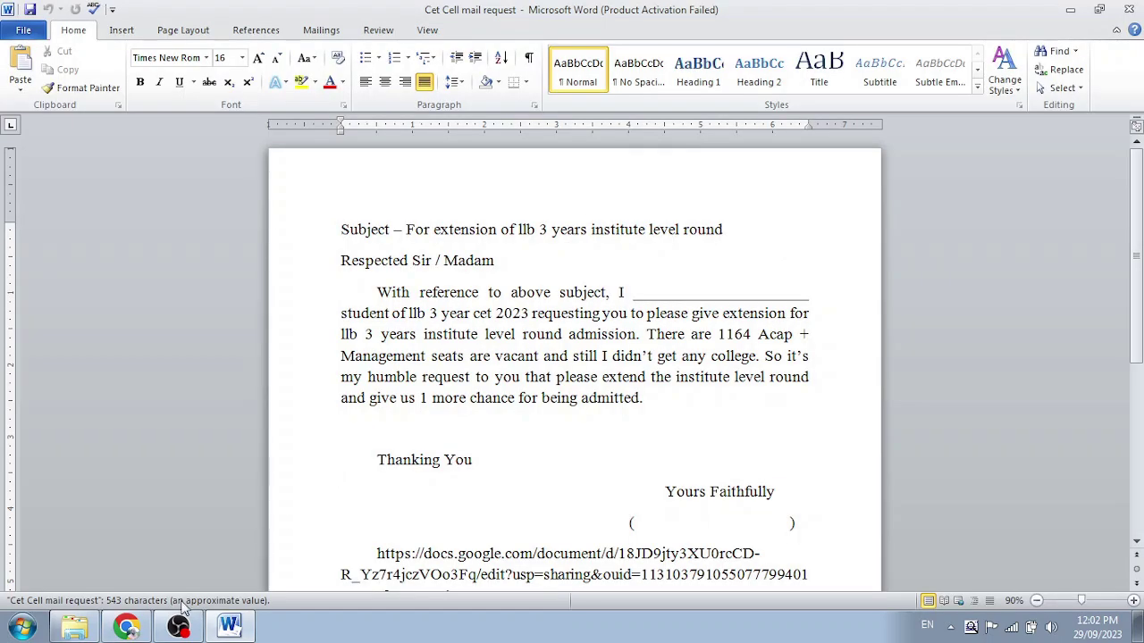
left_click(134, 628)
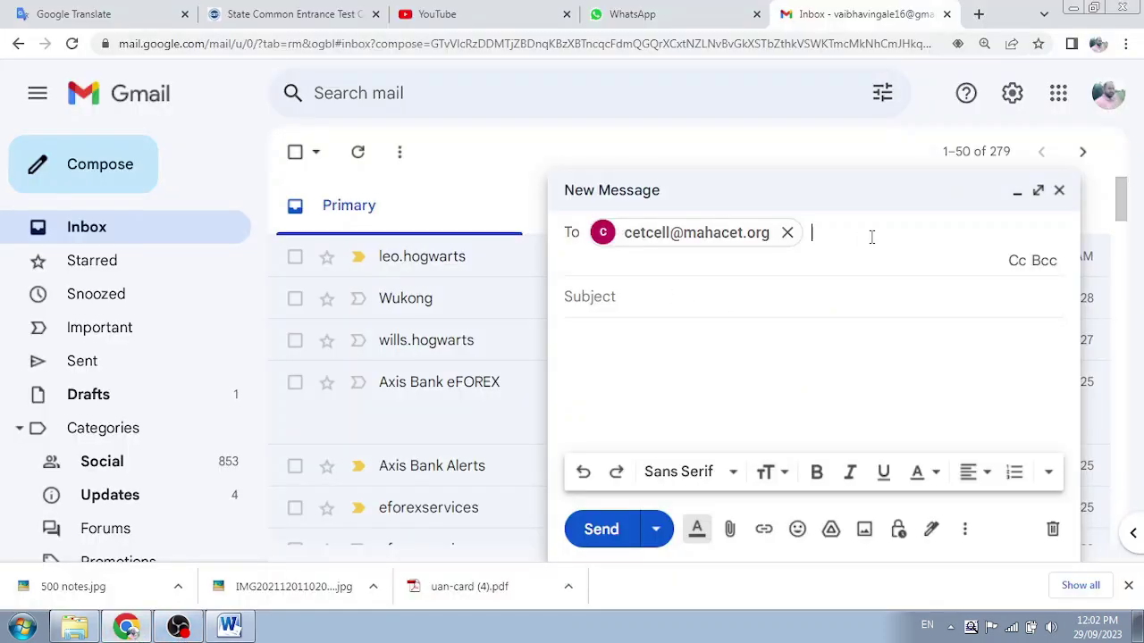
left_click(620, 300)
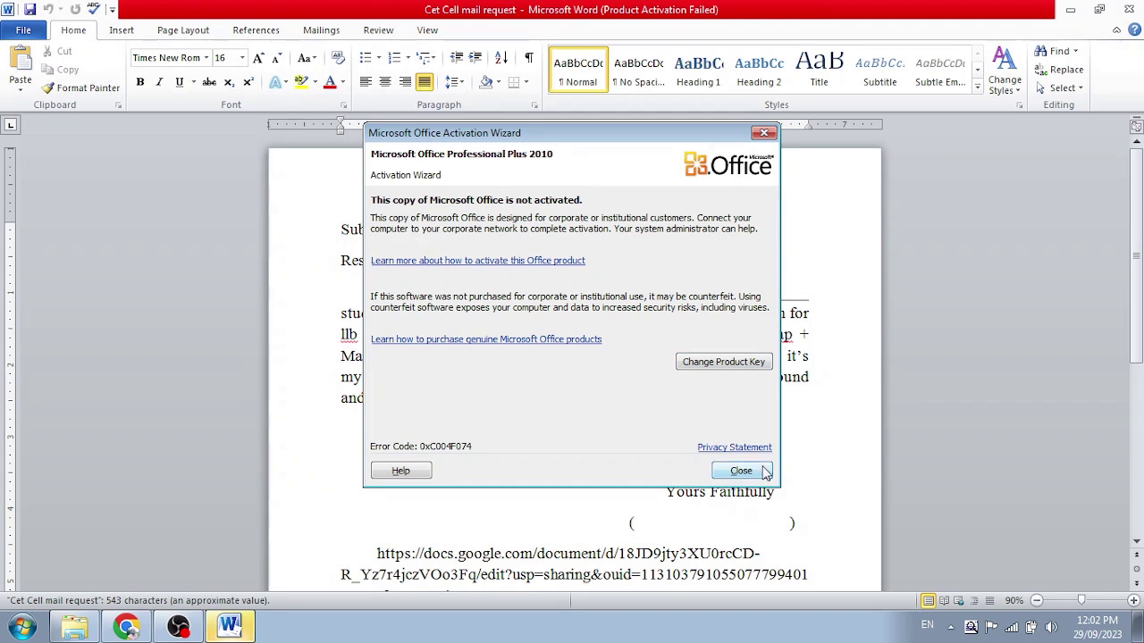
left_click(740, 470)
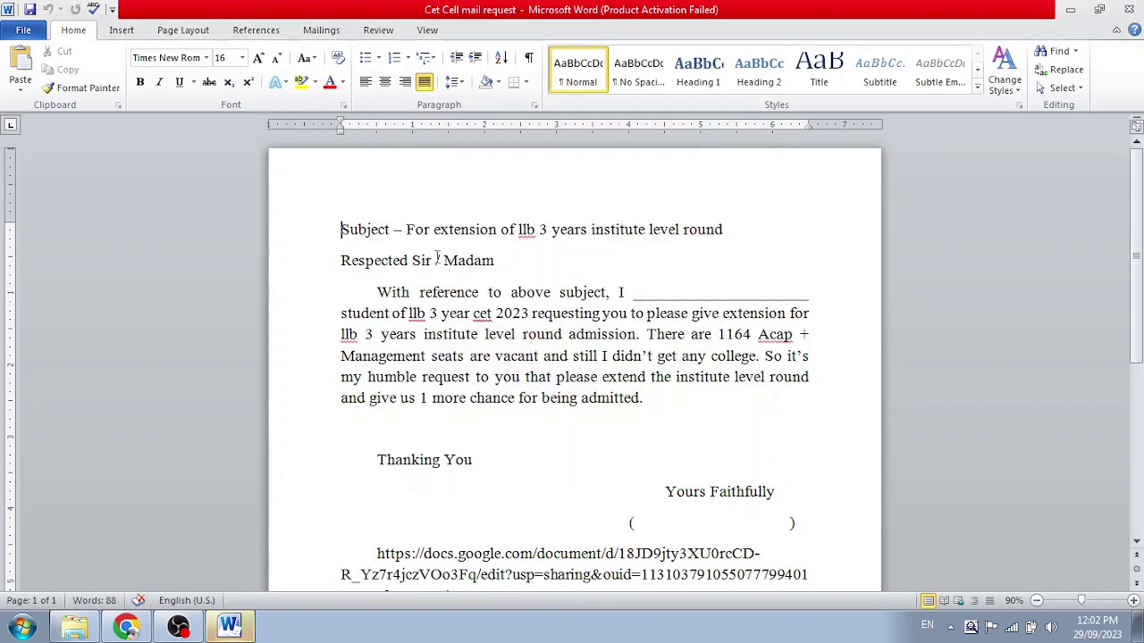
Step: Copy "For extension of llb 3 years institute level round" from the letter into the Gmail message's subject
left_click_drag(406, 229, 701, 244)
key("ctrl+c")
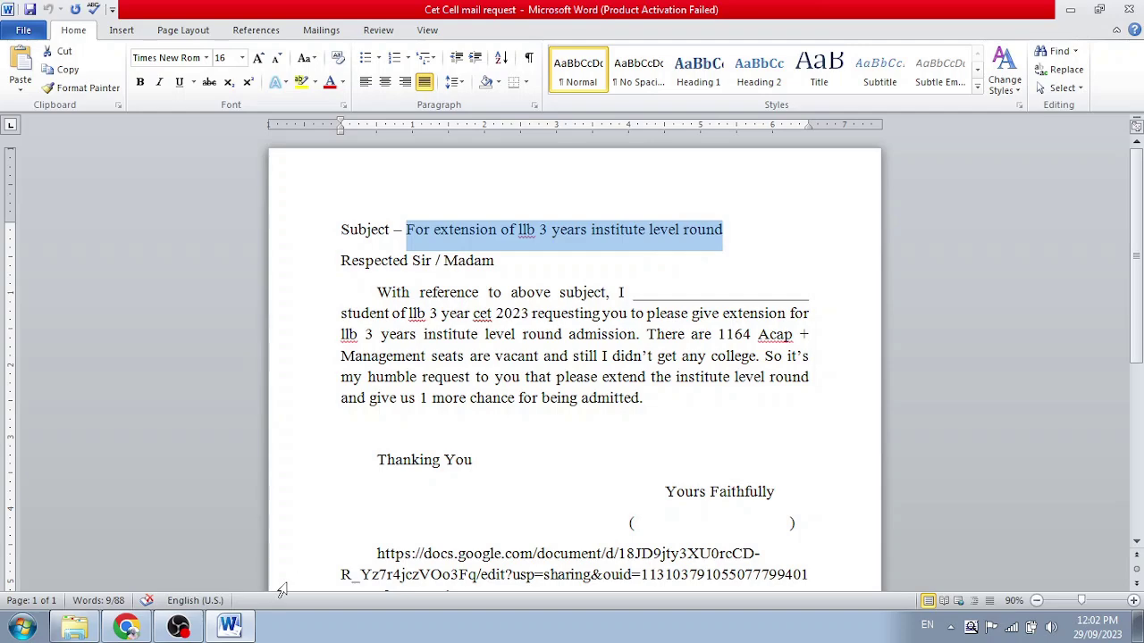
left_click(126, 627)
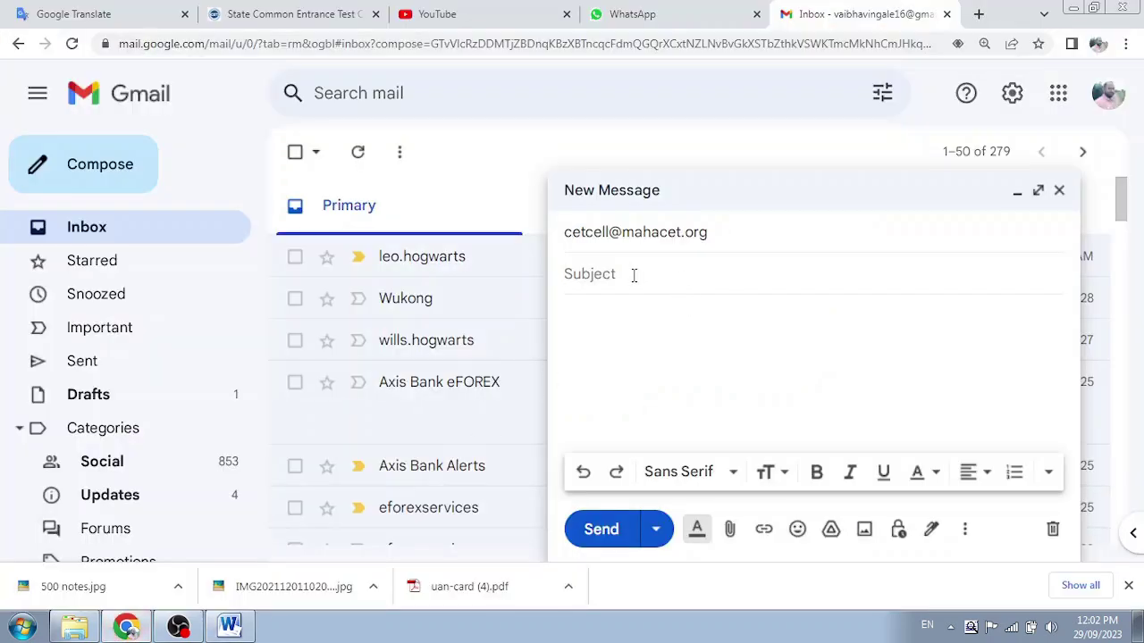
key("ctrl+v")
Step: Copy the Word letter from "Respected Sir / Madam" through the signature brackets into the body of the Gmail message
left_click(230, 627)
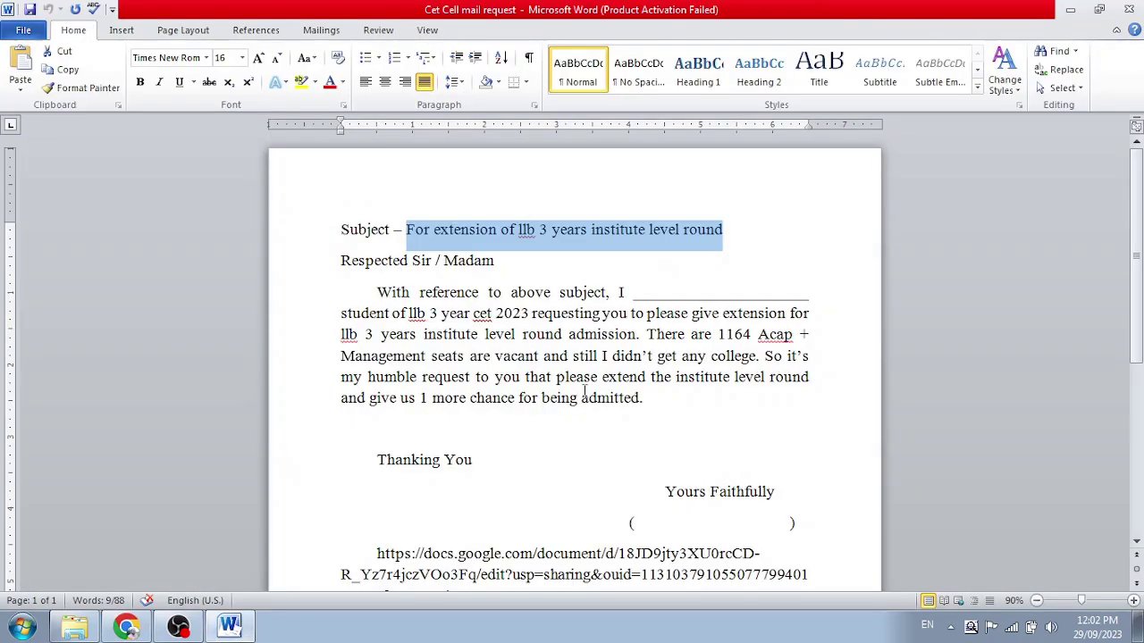
left_click_drag(342, 260, 802, 522)
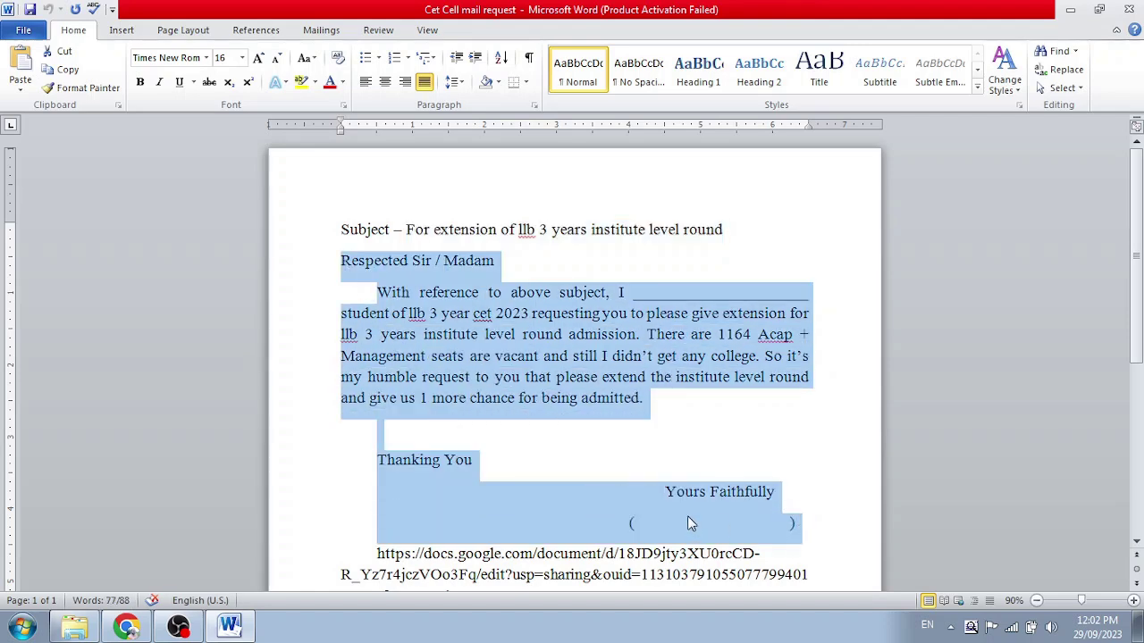
key("alt+Tab")
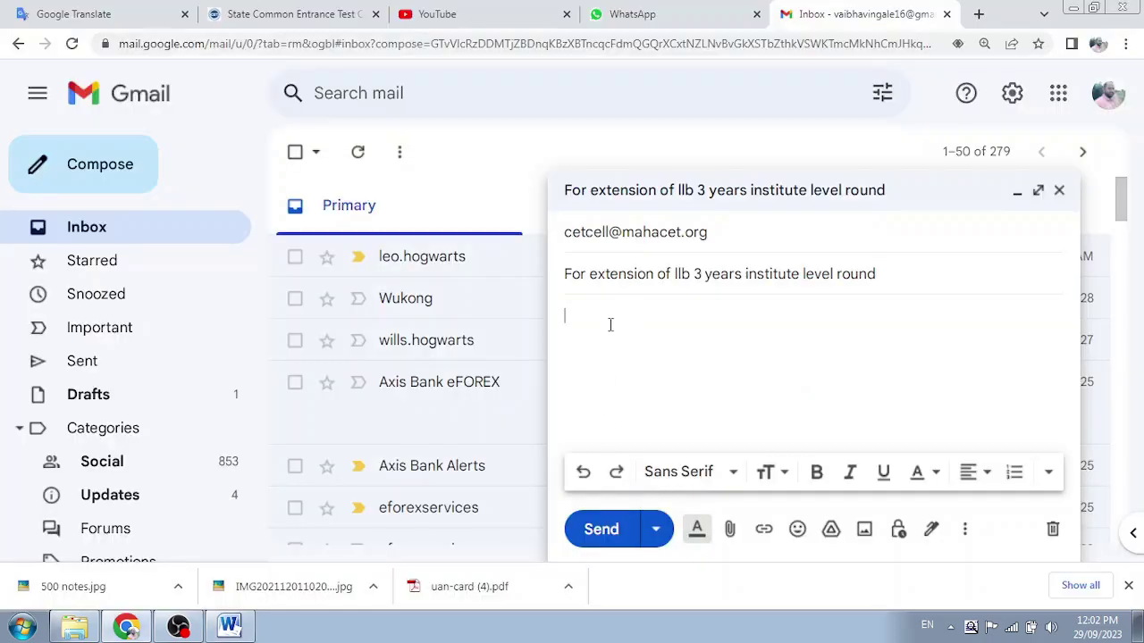
left_click(609, 327)
key("ctrl+v")
scroll(786, 331, "down", 1)
scroll(788, 335, "up", 5)
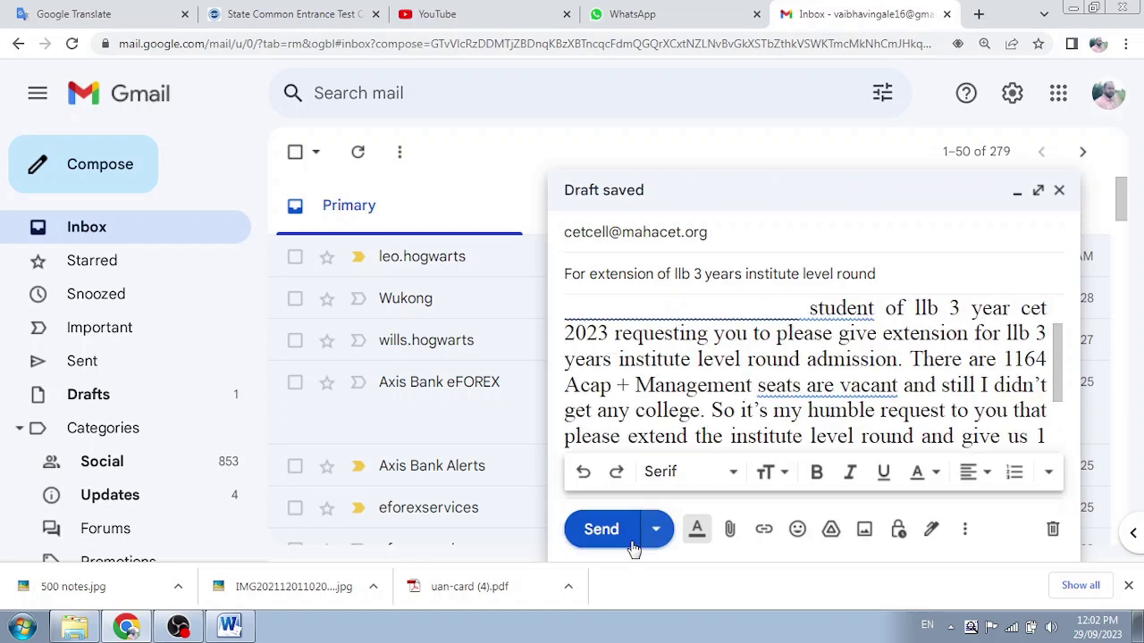
Step: Send the extension request e-mail and return to the State Common Entrance Test Cell page
left_click(600, 529)
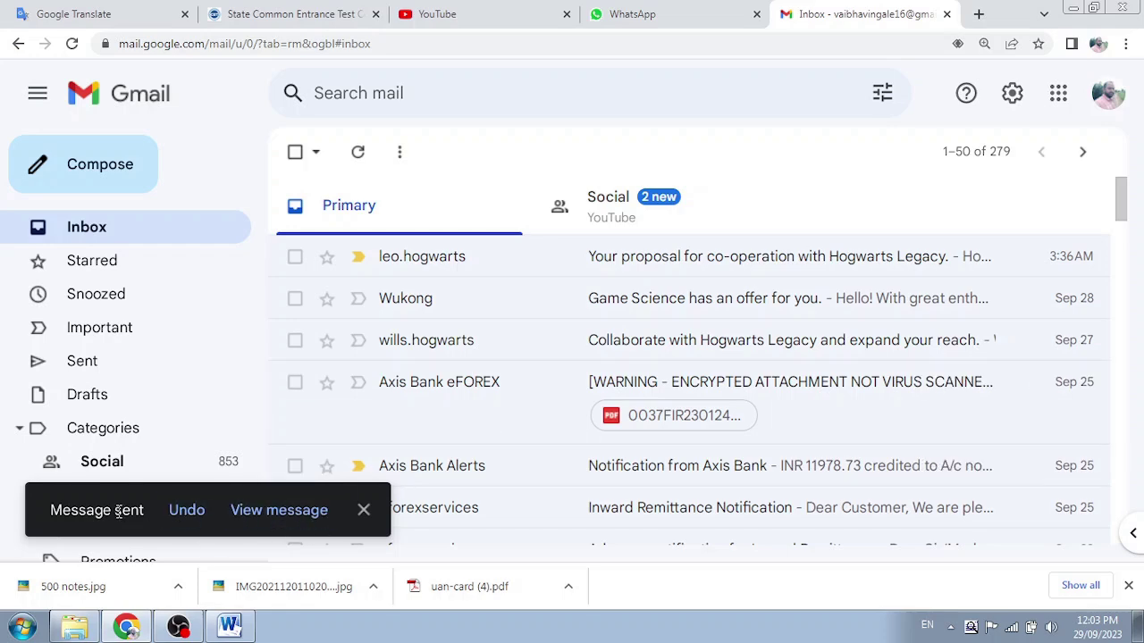
key("ctrl+2")
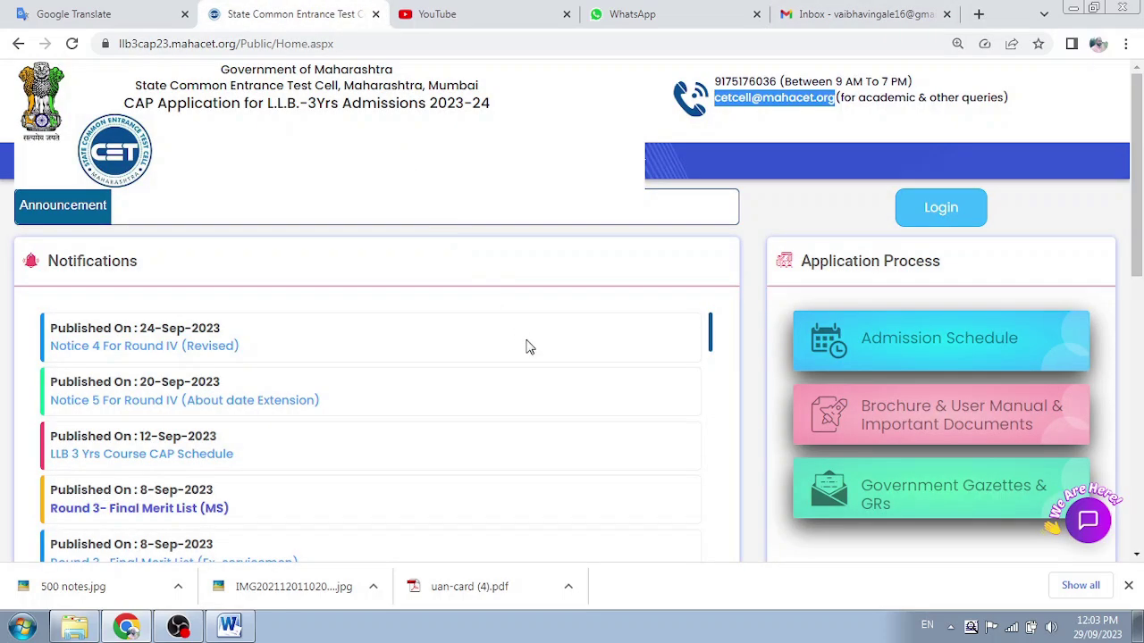